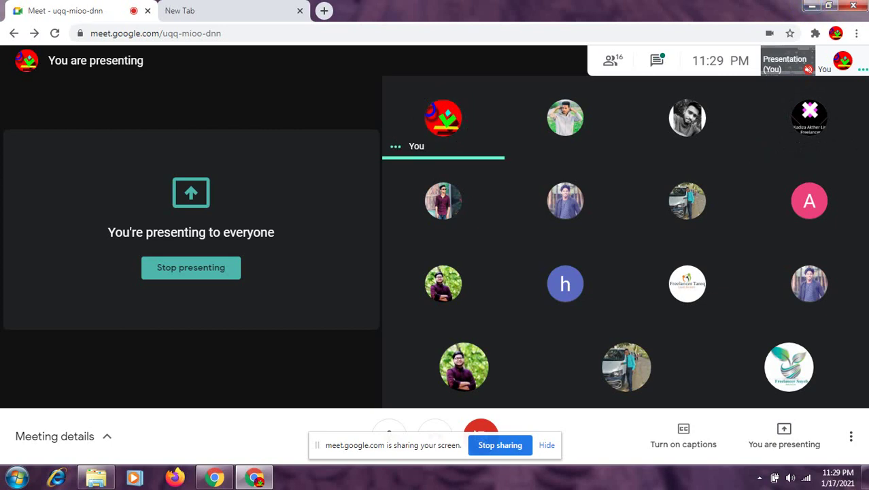
{"action": "left_click", "coordinate": [809, 7]}
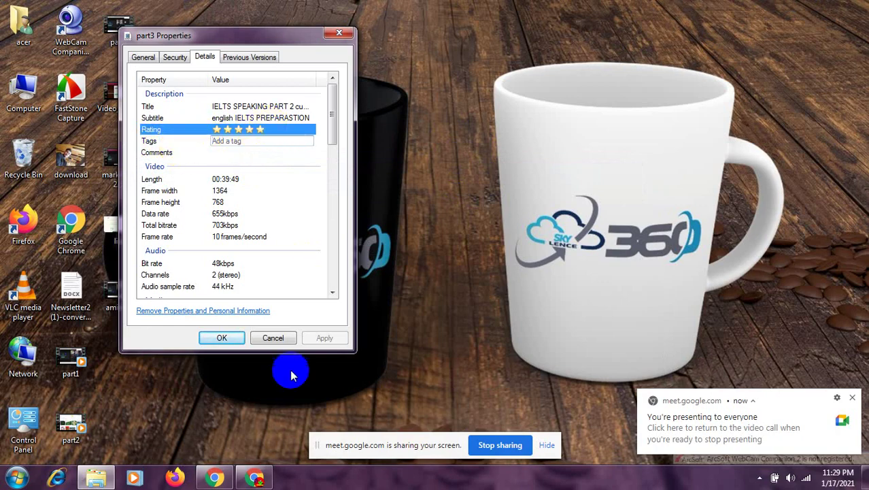
{"action": "mouse_move", "coordinate": [255, 479]}
{"action": "left_click", "coordinate": [247, 405]}
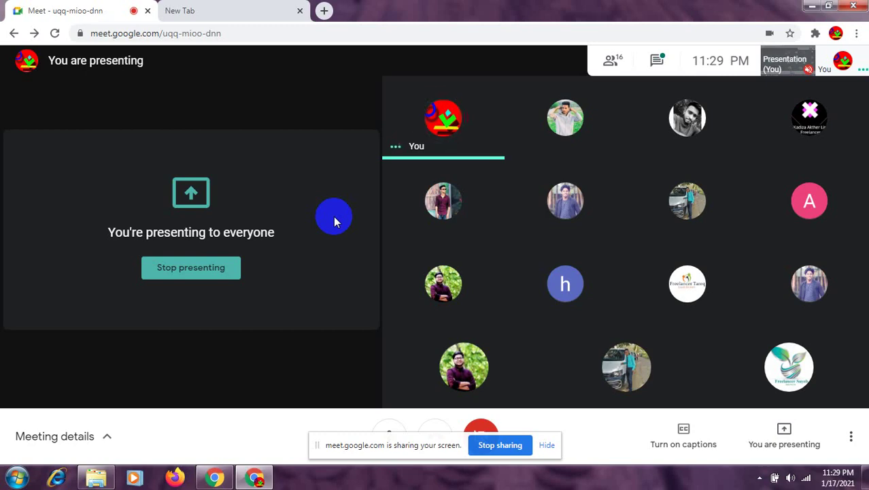
{"action": "left_click", "coordinate": [810, 6]}
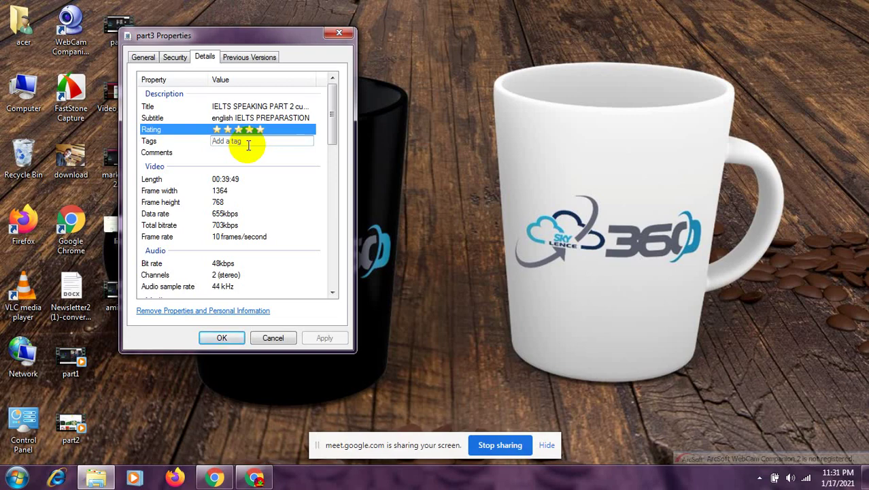
{"action": "left_click", "coordinate": [255, 479]}
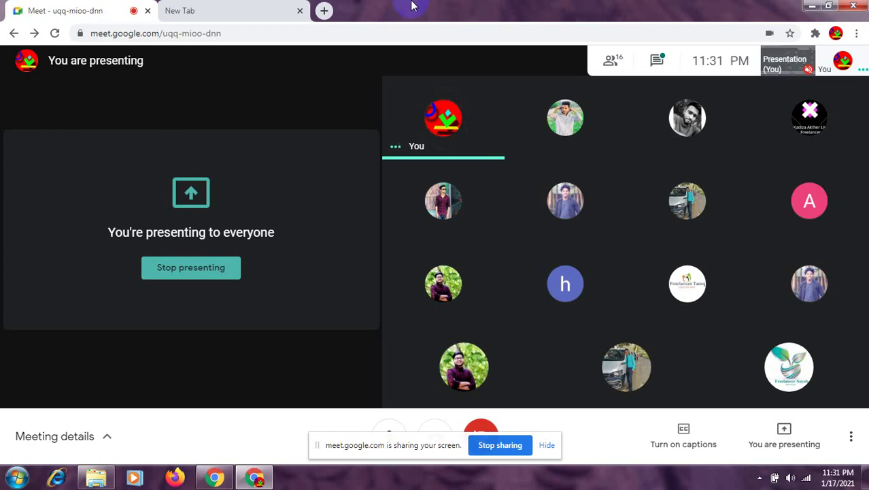
Add the tags "ielts", "IELTS" and "preparation" to the details of the part3 video file.
{"action": "left_click", "coordinate": [812, 6]}
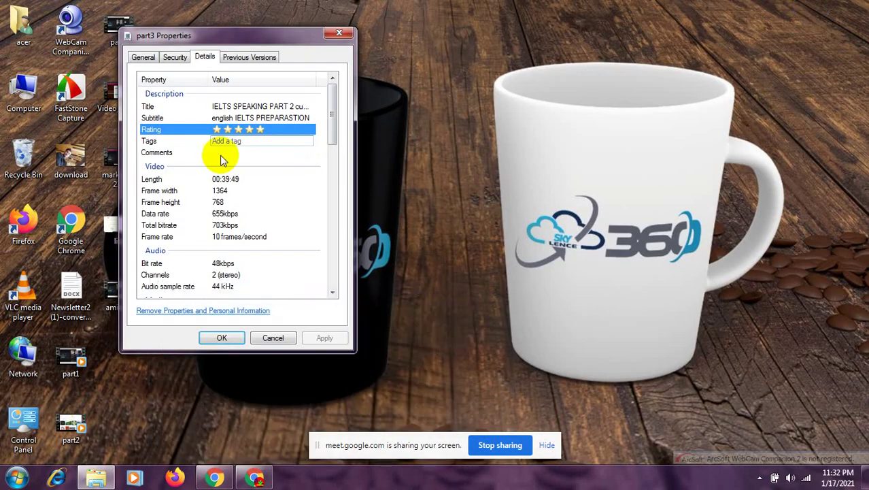
{"action": "left_click", "coordinate": [229, 142]}
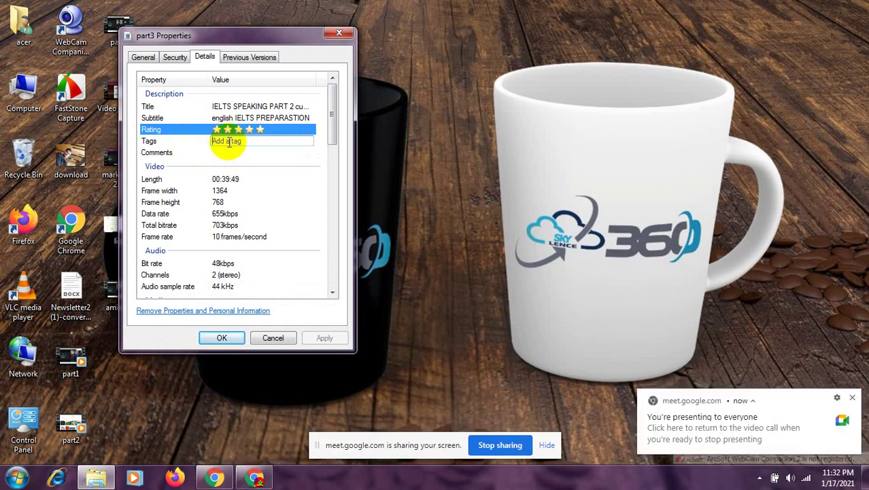
{"action": "type", "text": "ielts;"}
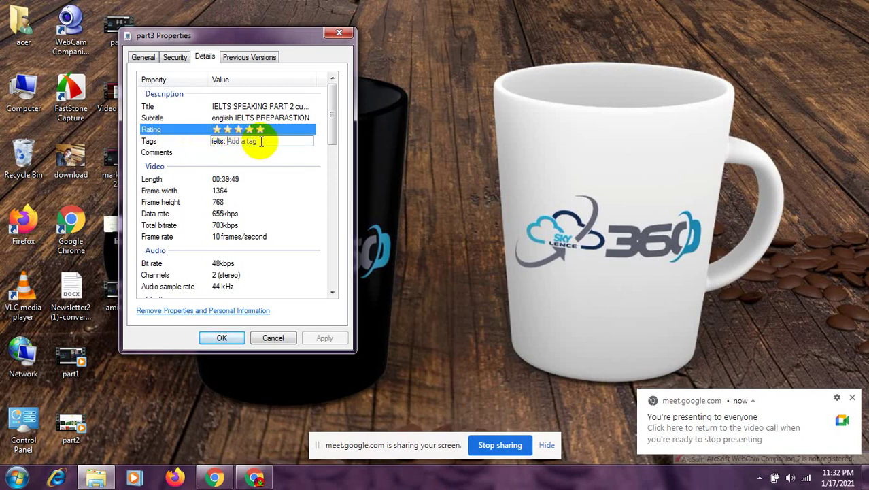
{"action": "type", "text": "I"}
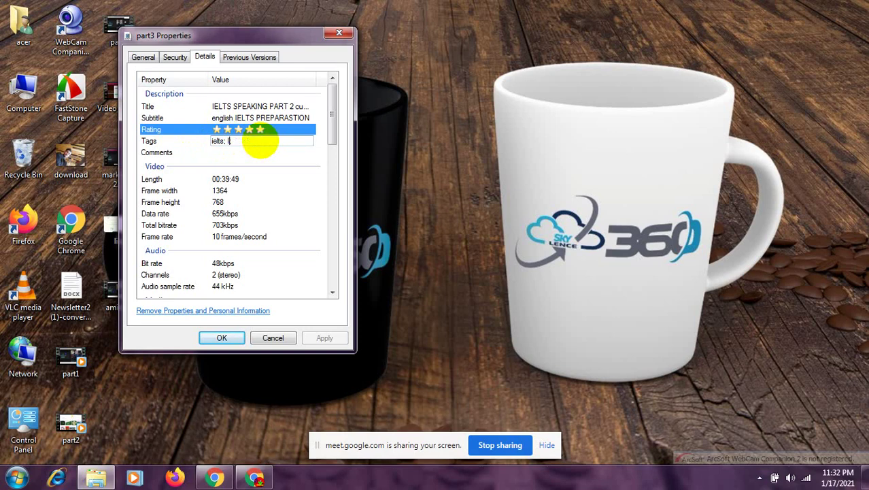
{"action": "type", "text": "ELTS;"}
{"action": "key", "text": "BackSpace"}
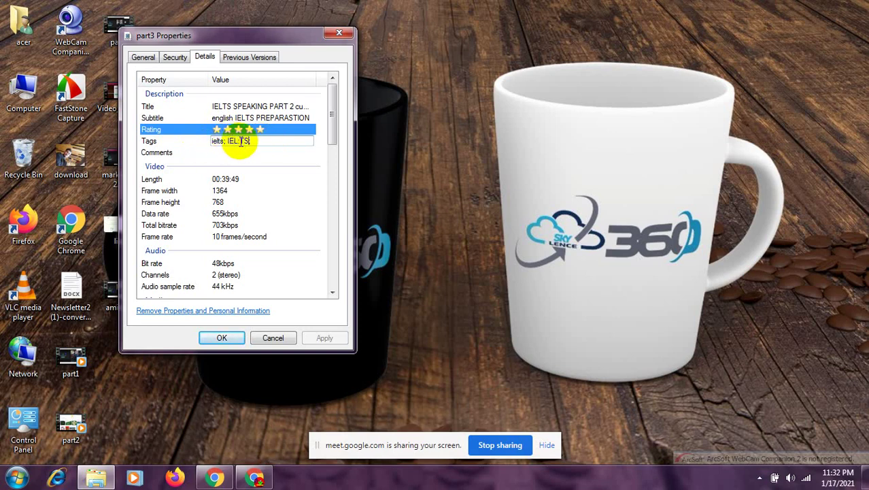
{"action": "type", "text": ";"}
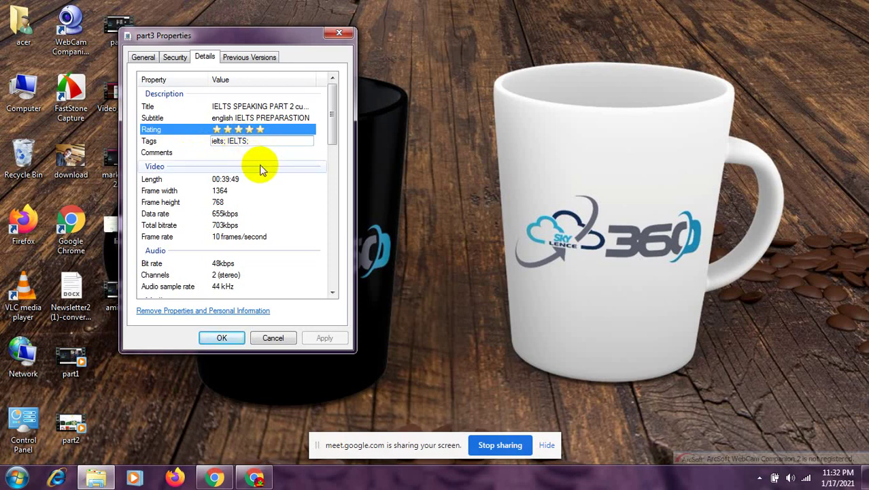
{"action": "left_click", "coordinate": [268, 142]}
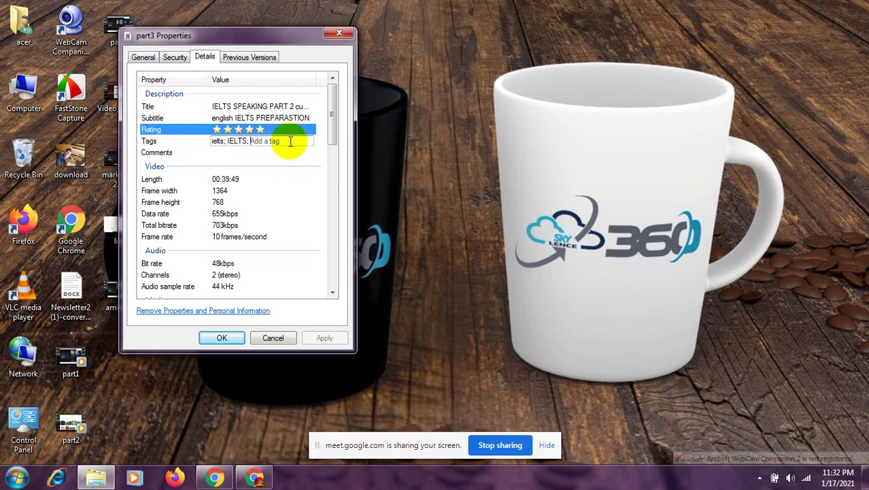
{"action": "type", "text": "preparation;"}
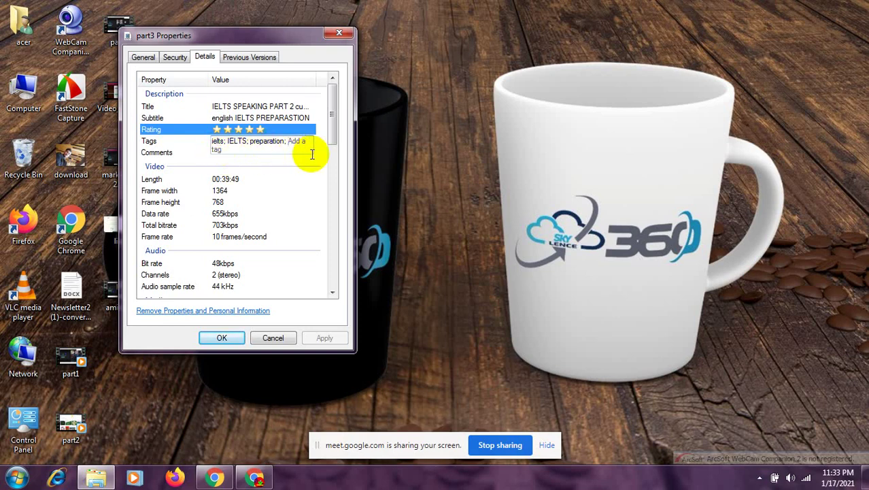
Add the tags "cue card" and "topic" to the part3 video's tag list.
{"action": "type", "text": "cue ca"}
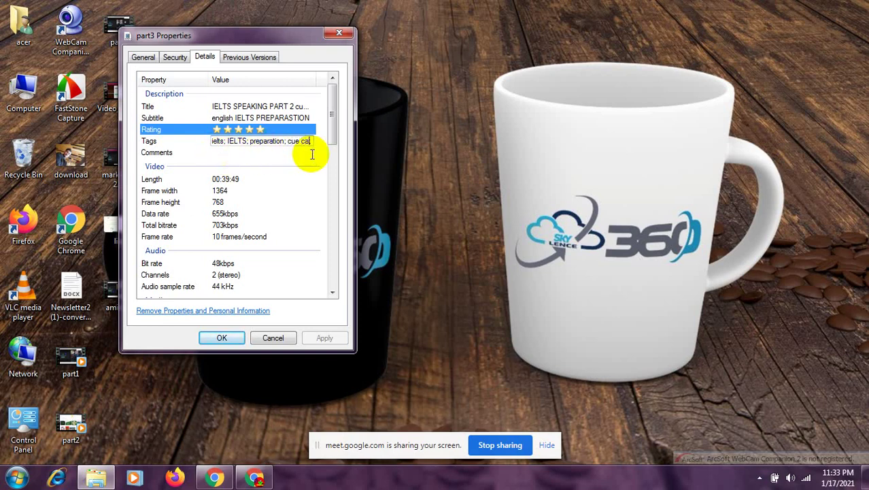
{"action": "type", "text": "rd; "}
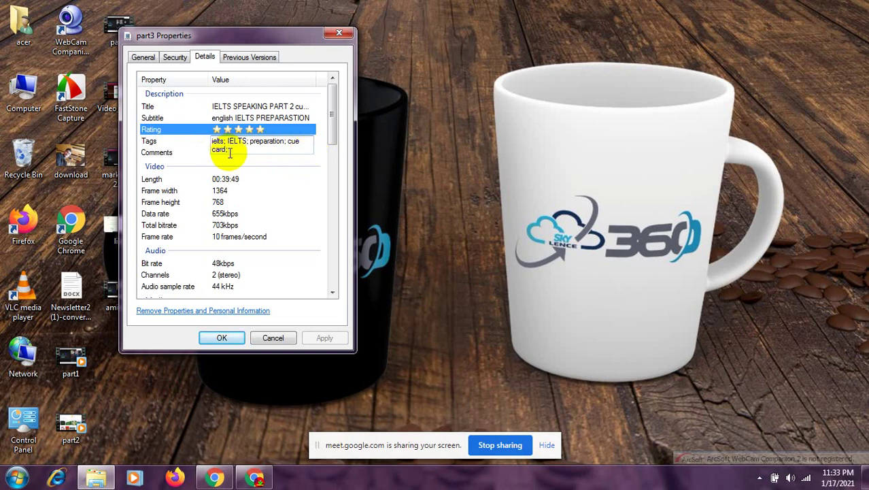
{"action": "type", "text": "topic"}
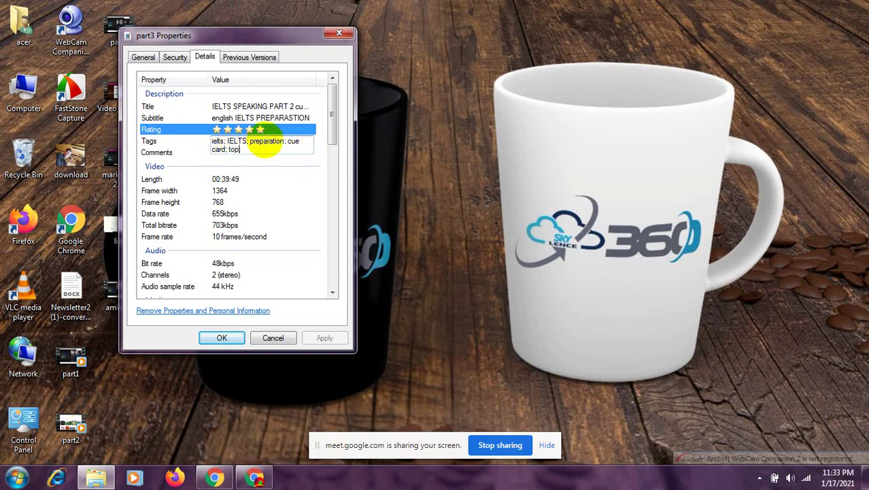
{"action": "left_click", "coordinate": [258, 150]}
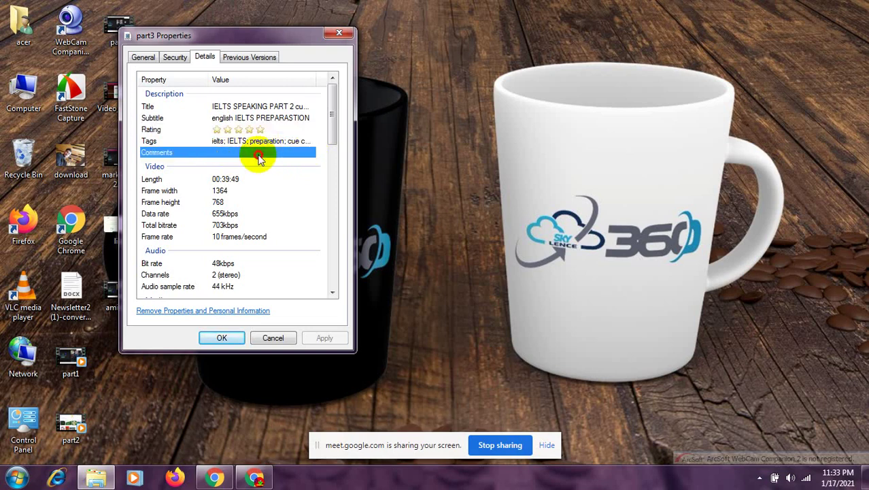
{"action": "left_click", "coordinate": [258, 132]}
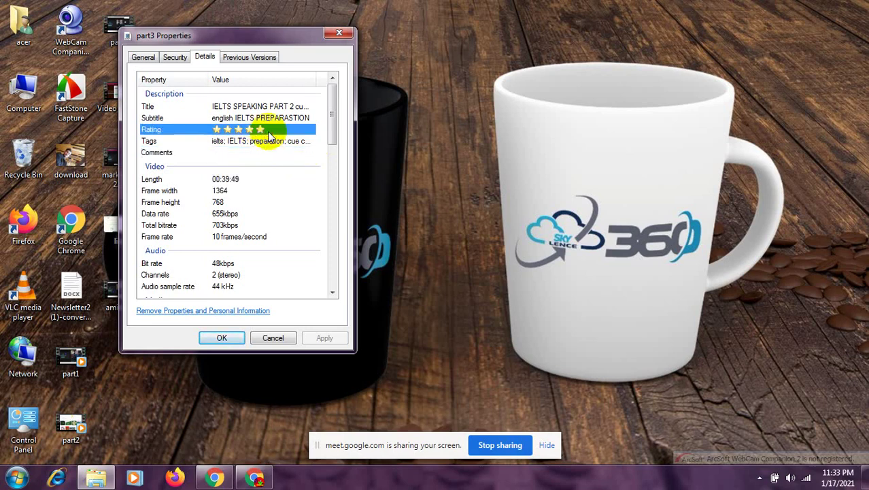
Extend the part3 video's tags with "speaking", "part2" and "IELTS SPEAKING PART 2".
{"action": "left_click", "coordinate": [253, 142]}
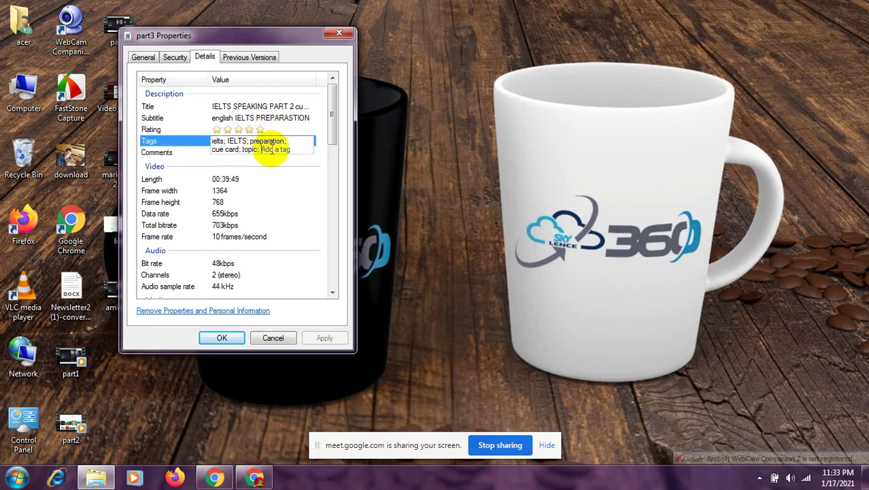
{"action": "type", "text": "speaking"}
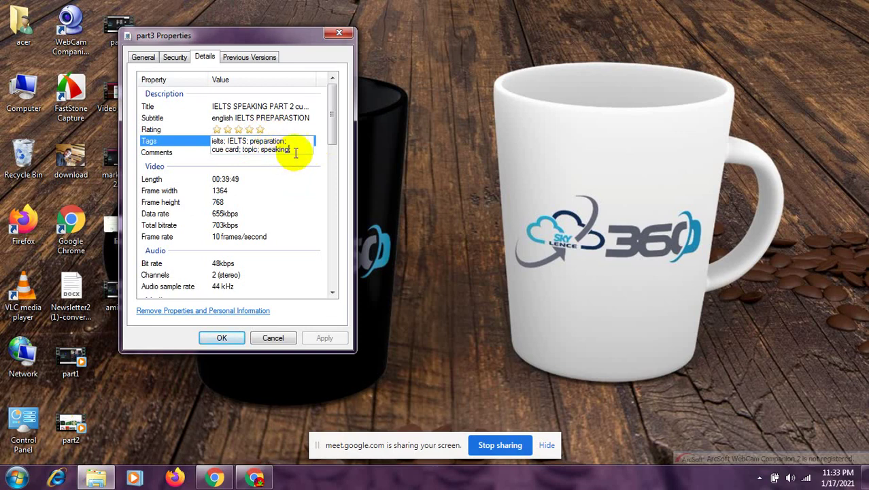
{"action": "type", "text": "; part2"}
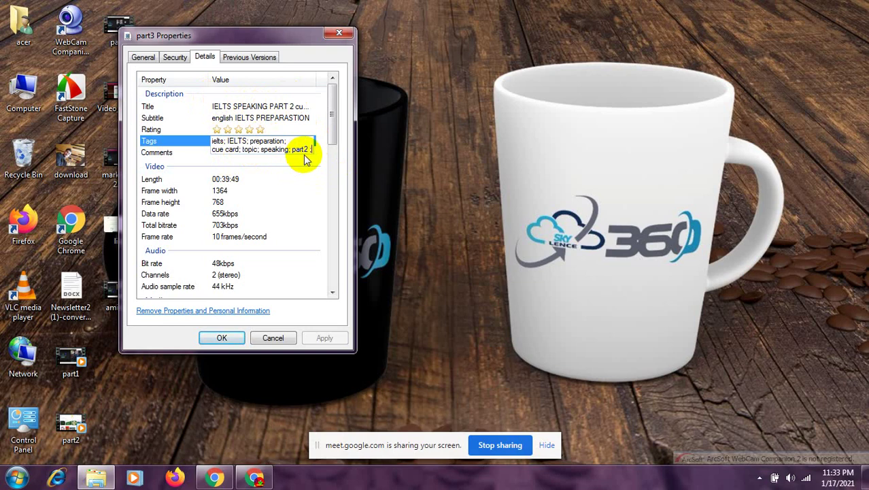
{"action": "type", "text": "IELTS"}
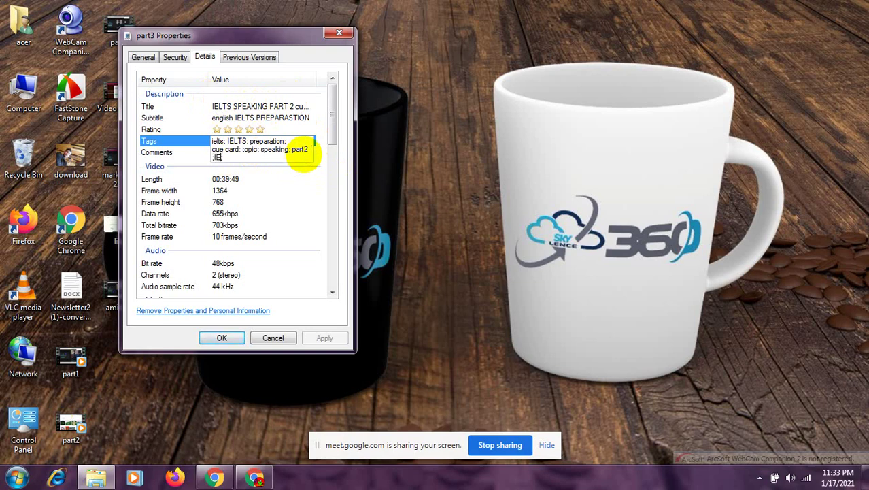
{"action": "type", "text": " SPEAKING;"}
{"action": "key", "text": "BackSpace"}
{"action": "type", "text": "PART @;"}
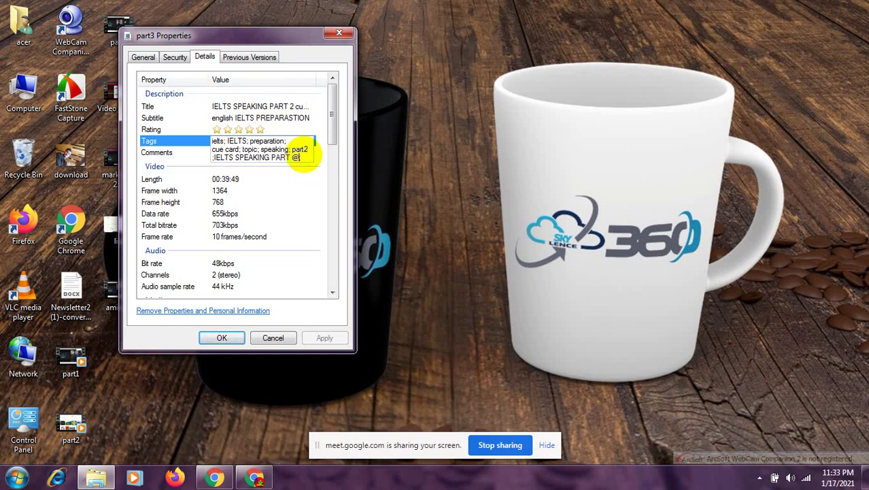
{"action": "key", "text": "BackSpace"}
{"action": "key", "text": "BackSpace"}
{"action": "type", "text": "2;"}
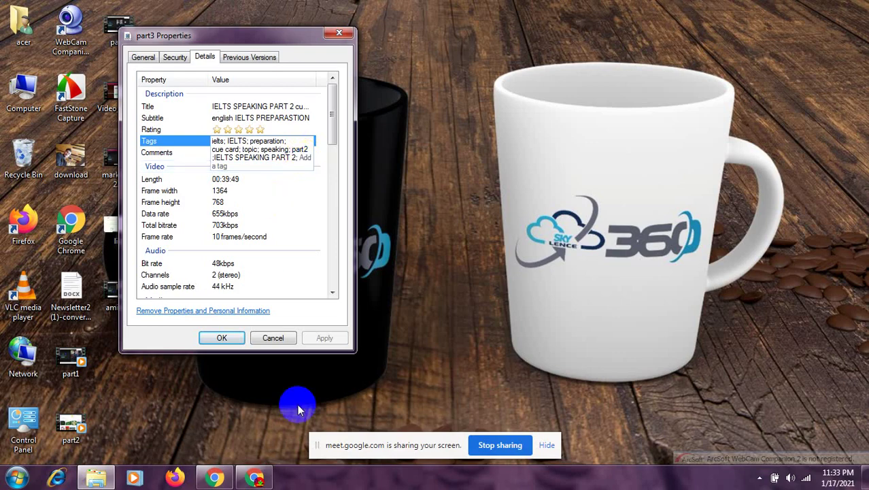
Open a blank Notepad document and write "keyword/TAGS" on its first line.
{"action": "mouse_move", "coordinate": [257, 481]}
{"action": "left_click", "coordinate": [272, 422]}
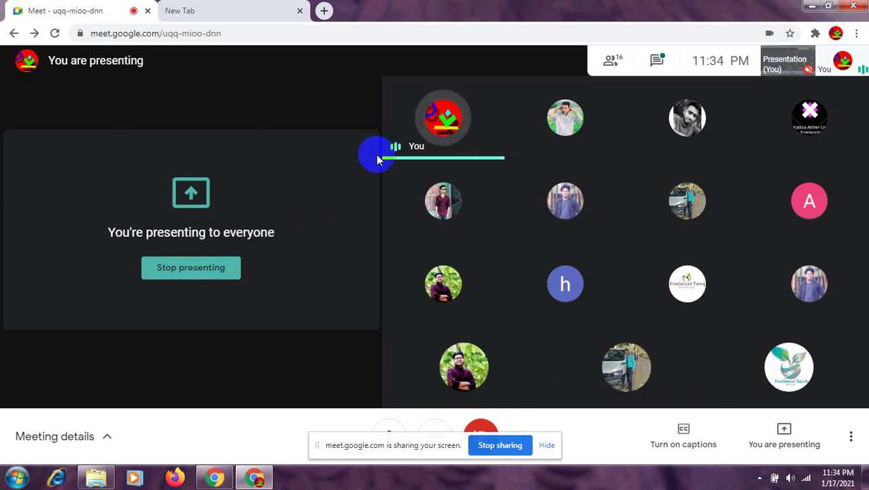
{"action": "left_click", "coordinate": [17, 480]}
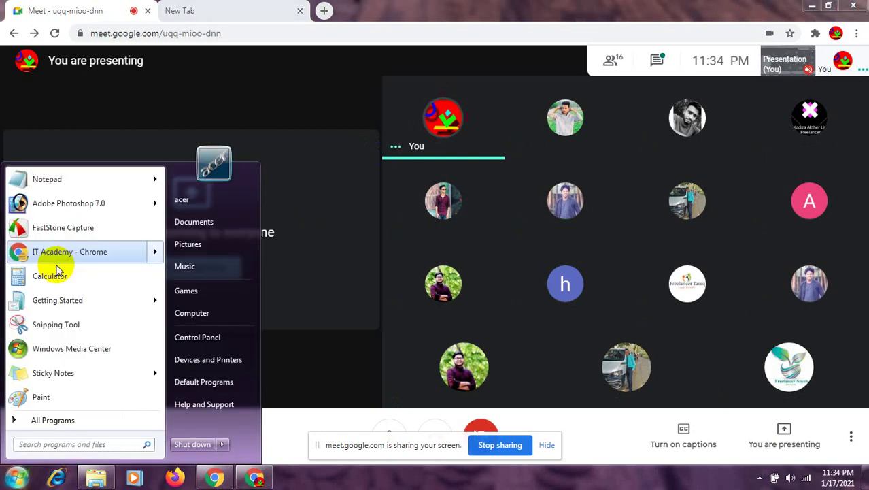
{"action": "left_click", "coordinate": [58, 179]}
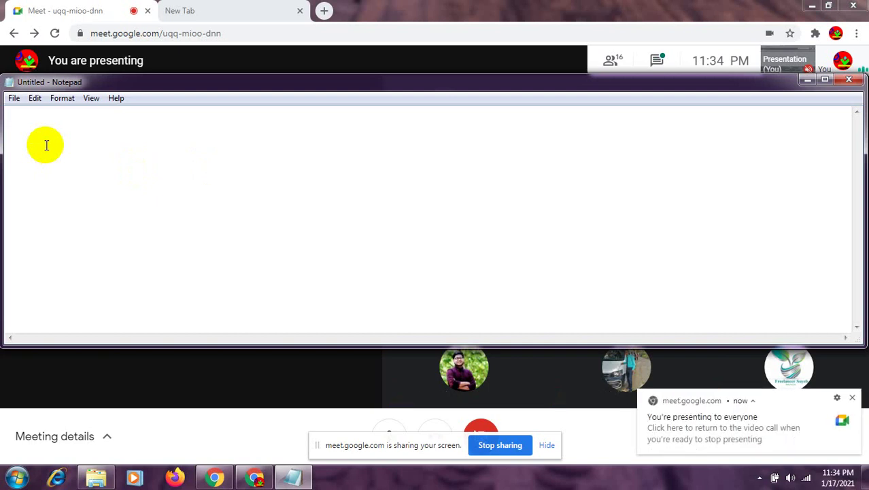
{"action": "type", "text": "keyw"}
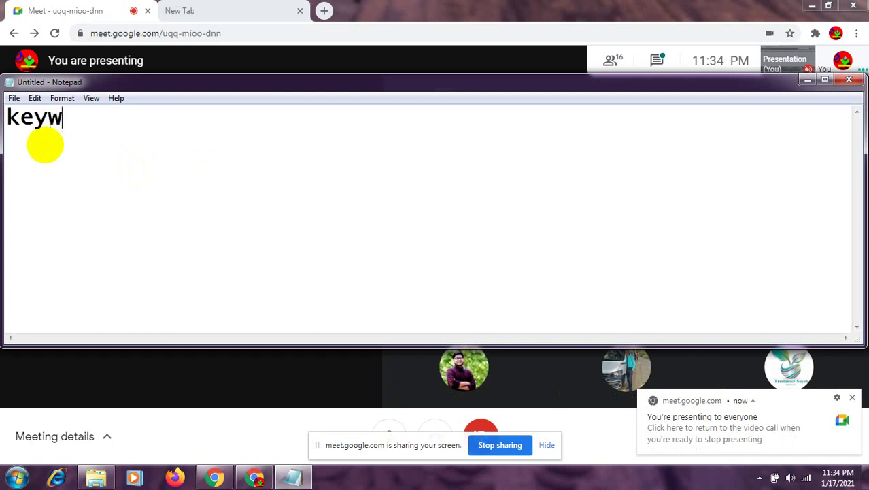
{"action": "type", "text": "ord--"}
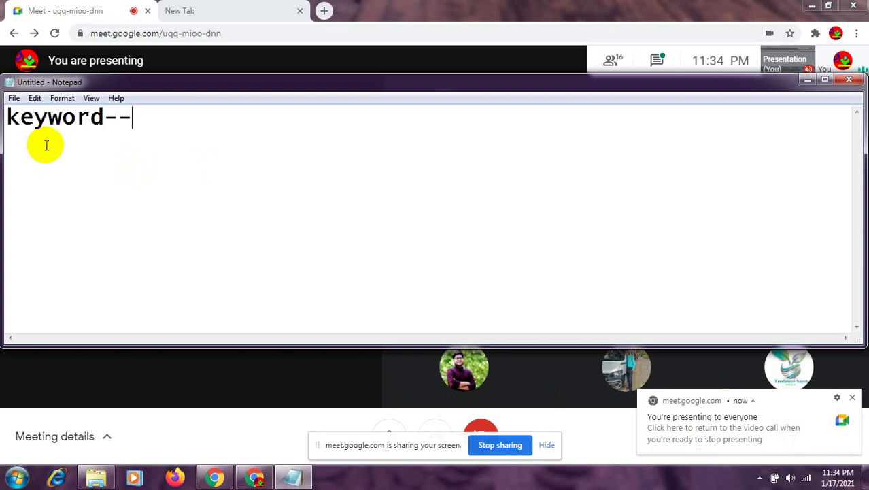
{"action": "key", "text": "BackSpace"}
{"action": "key", "text": "BackSpace"}
{"action": "type", "text": "/TAGS"}
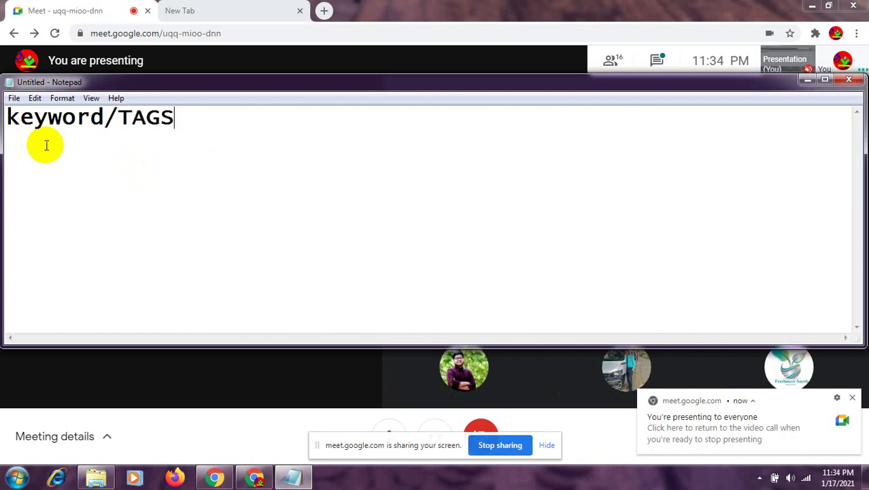
Add a second line reading "youtube--" to the note and minimize Notepad.
{"action": "key", "text": "Return"}
{"action": "type", "text": "youtube"}
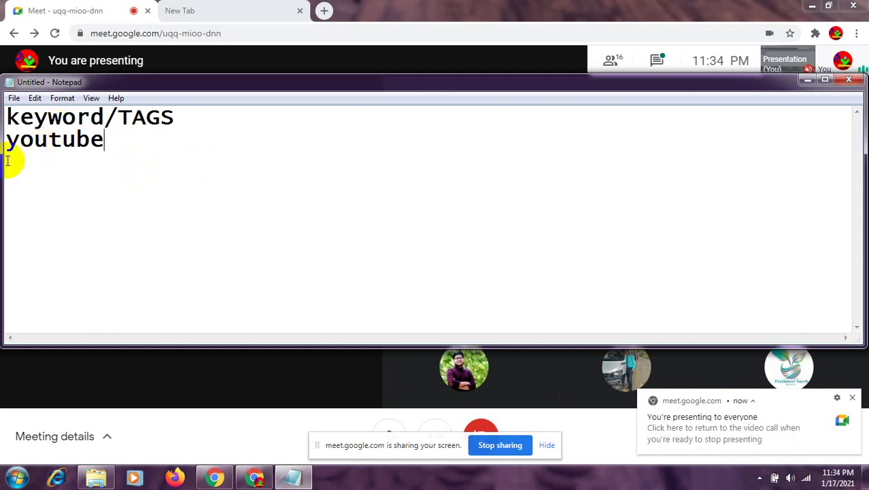
{"action": "type", "text": "--"}
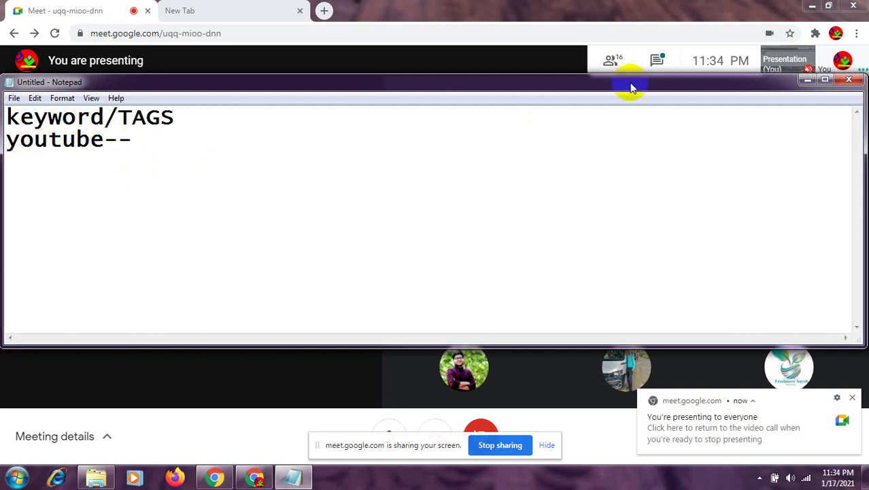
{"action": "left_click", "coordinate": [807, 80]}
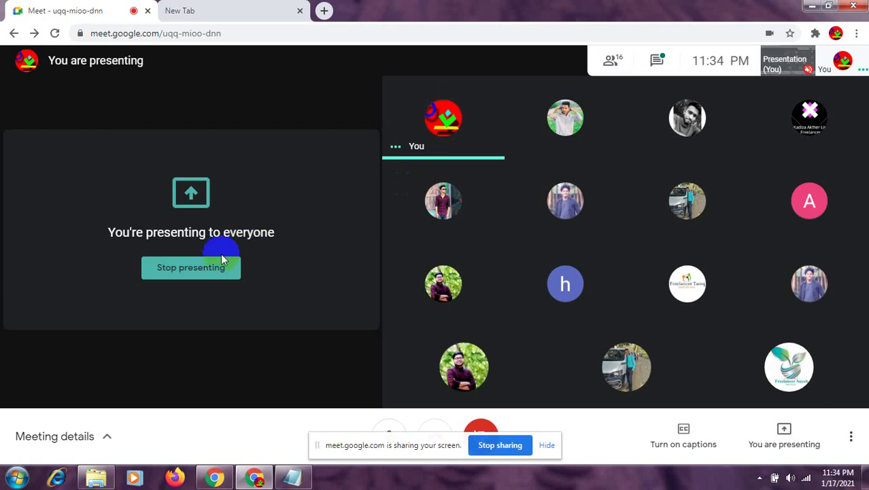
{"action": "left_click", "coordinate": [217, 5]}
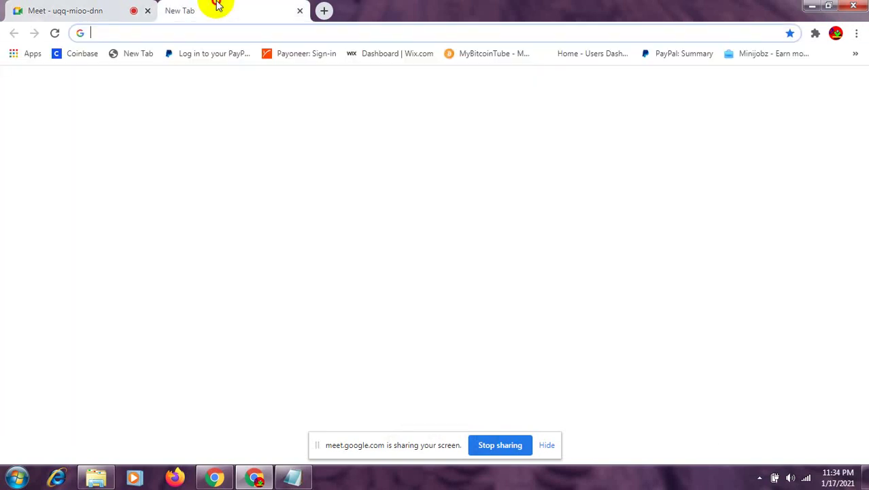
{"action": "left_click", "coordinate": [230, 32]}
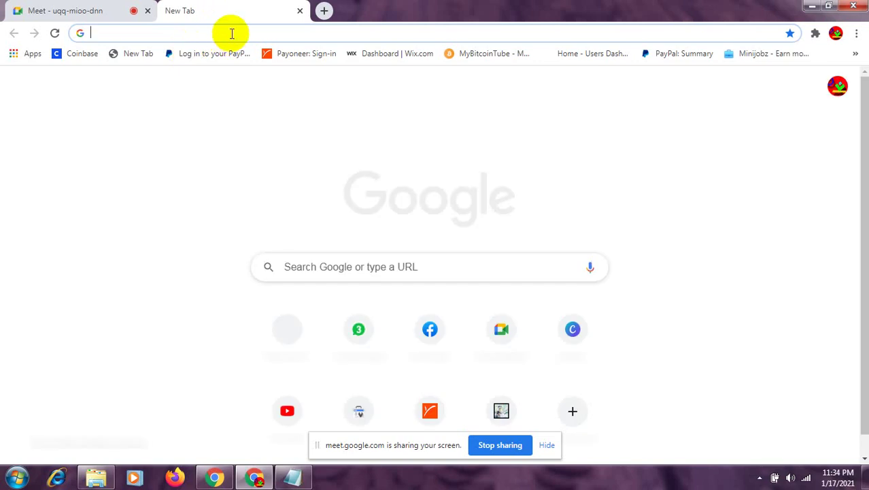
{"action": "type", "text": "www."}
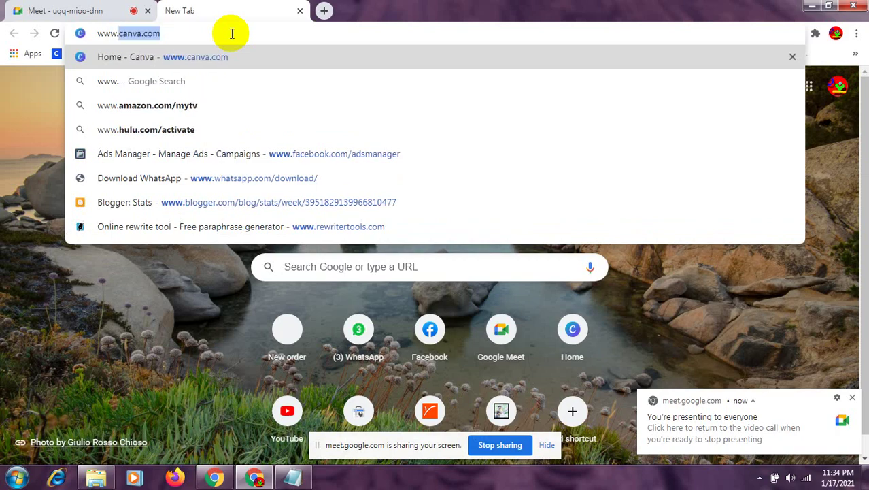
{"action": "type", "text": "youtube"}
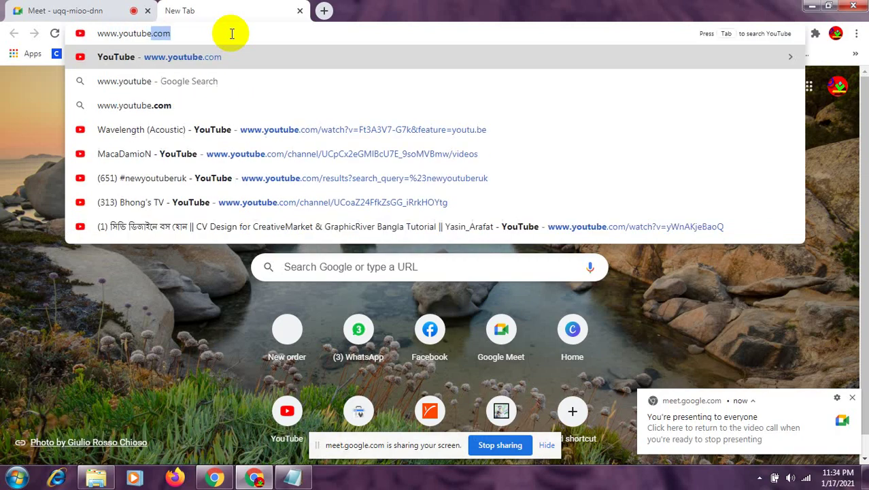
{"action": "key", "text": "Return"}
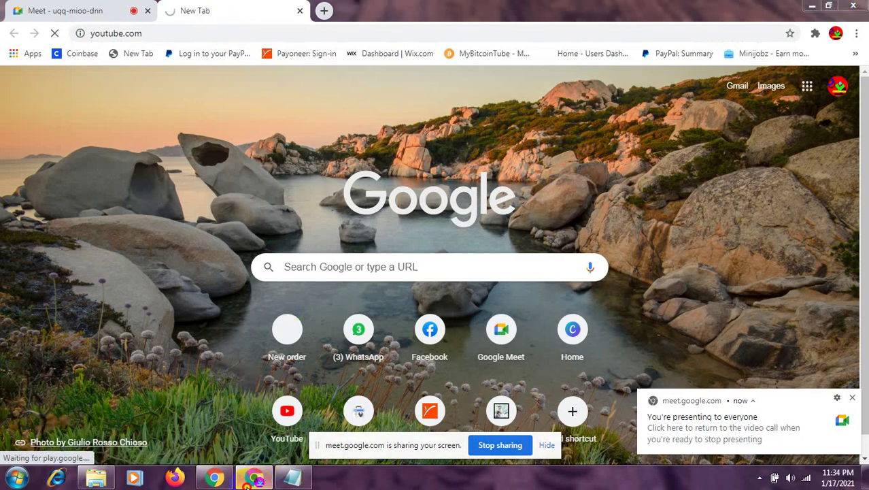
{"action": "left_click", "coordinate": [254, 478]}
{"action": "left_click", "coordinate": [254, 478]}
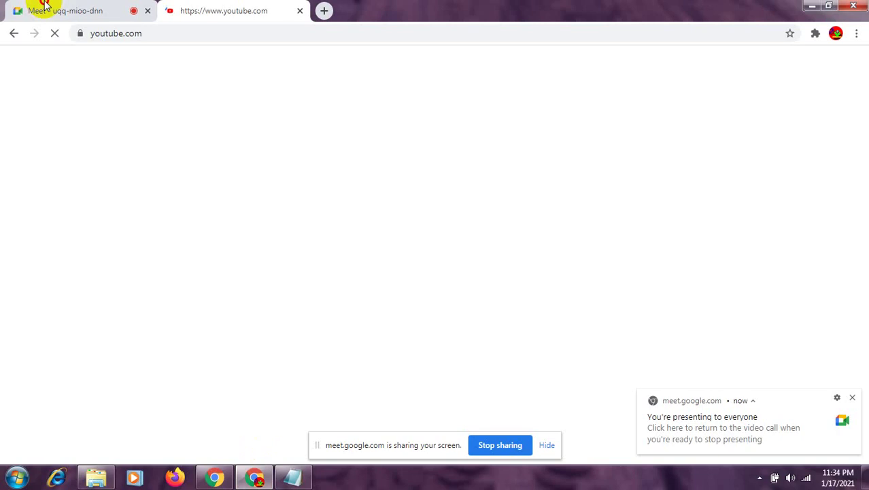
Return to the Google Meet call, hide the screen-sharing notice, and switch back to the YouTube page.
{"action": "left_click", "coordinate": [45, 6]}
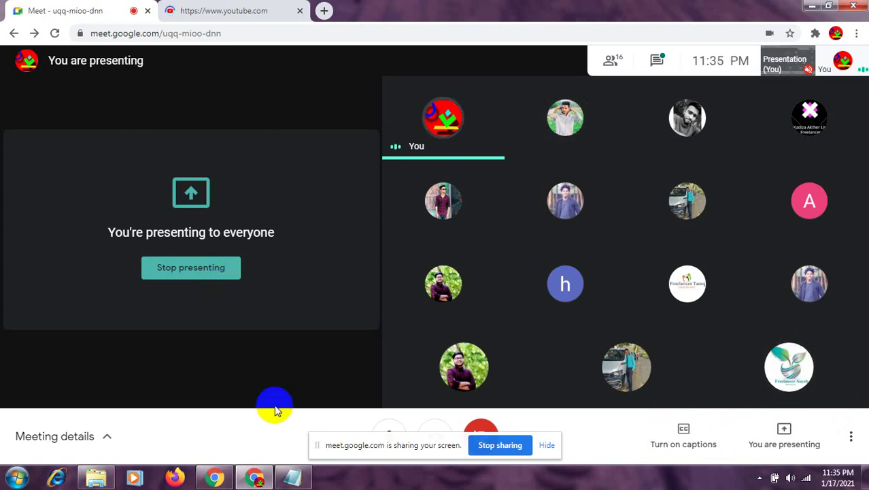
{"action": "left_click", "coordinate": [547, 445]}
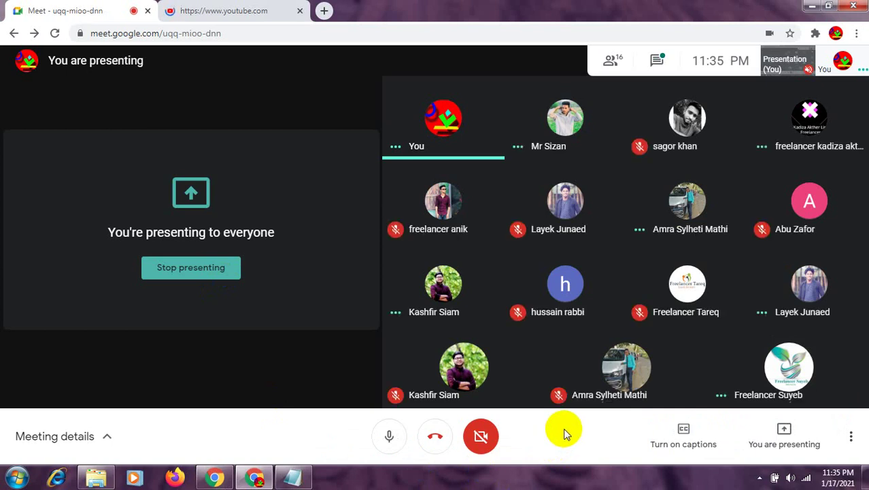
{"action": "mouse_move", "coordinate": [486, 307]}
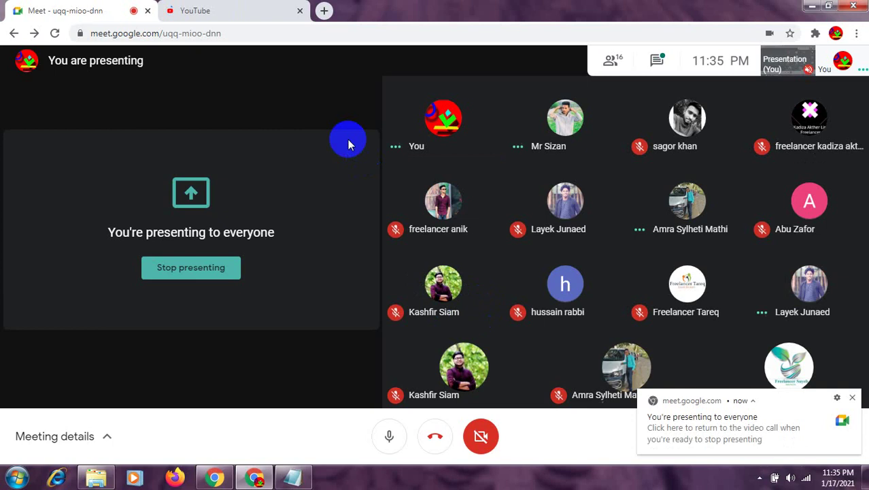
{"action": "left_click", "coordinate": [204, 7]}
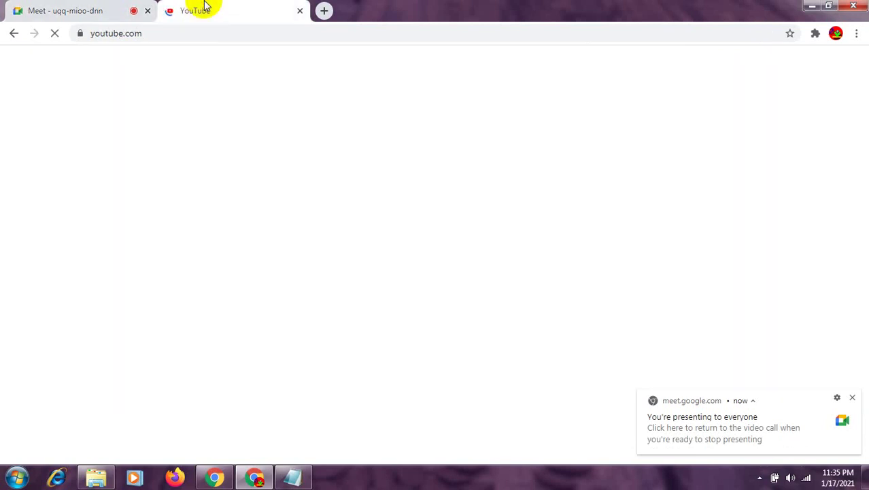